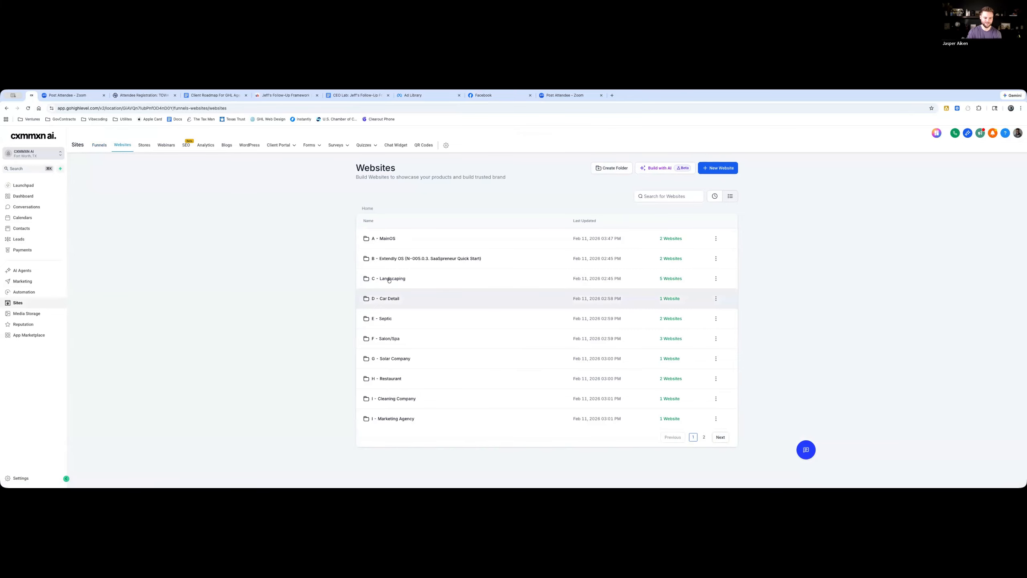
Open the Home page of 1 - Septic Website from the E - Septic folder in the page editor and look over its sections.
{"action": "left_click", "coordinate": [544, 326]}
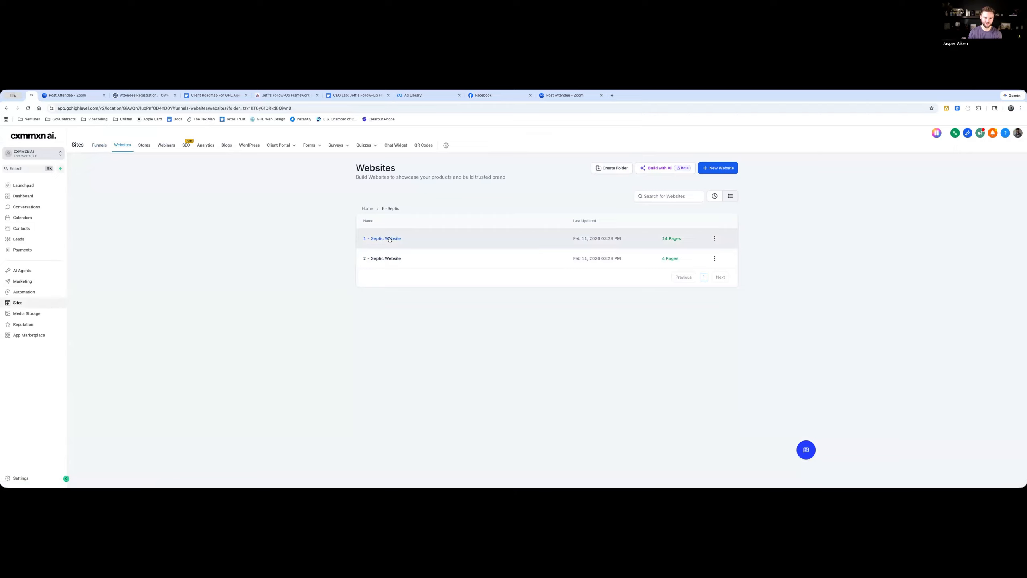
{"action": "left_click", "coordinate": [389, 239]}
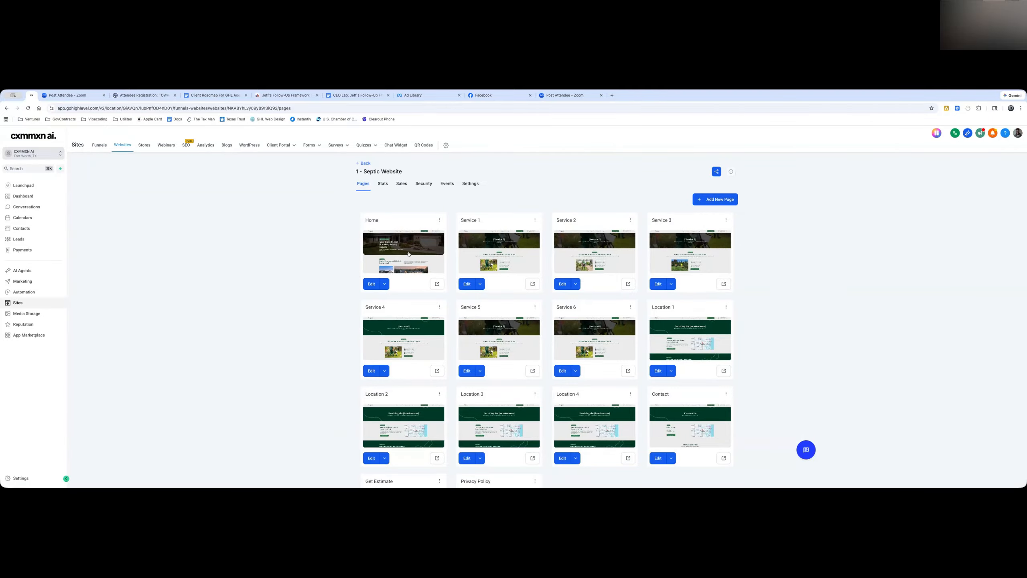
{"action": "left_click", "coordinate": [397, 274]}
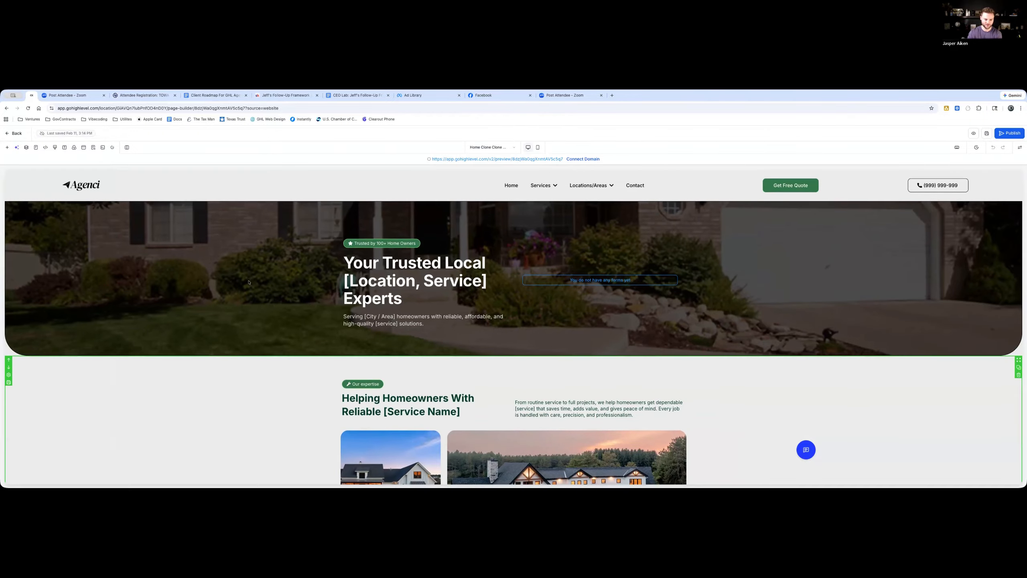
{"action": "scroll", "coordinate": [236, 338], "scroll_direction": "down", "scroll_amount": 5}
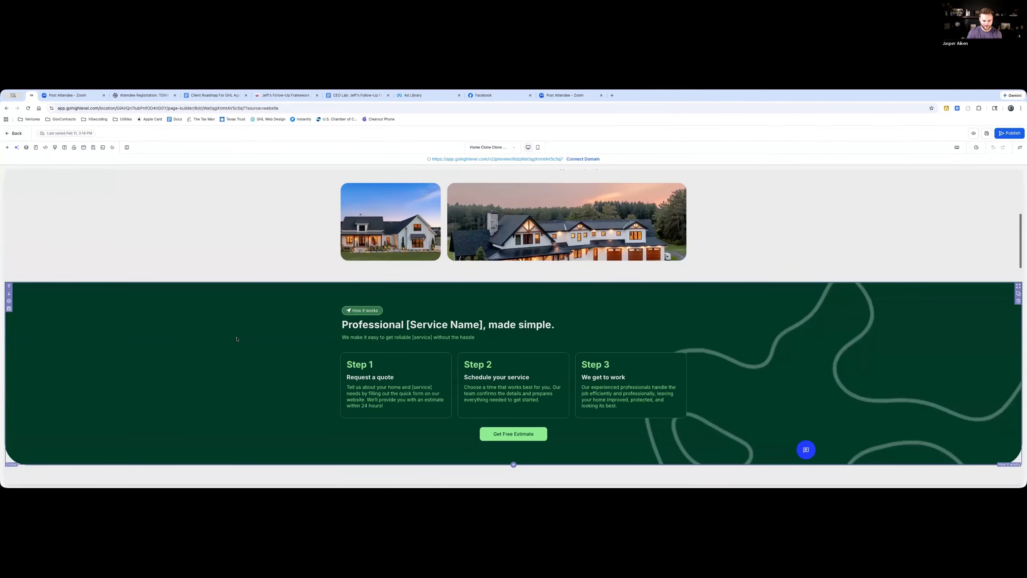
{"action": "scroll", "coordinate": [236, 339], "scroll_direction": "up", "scroll_amount": 5}
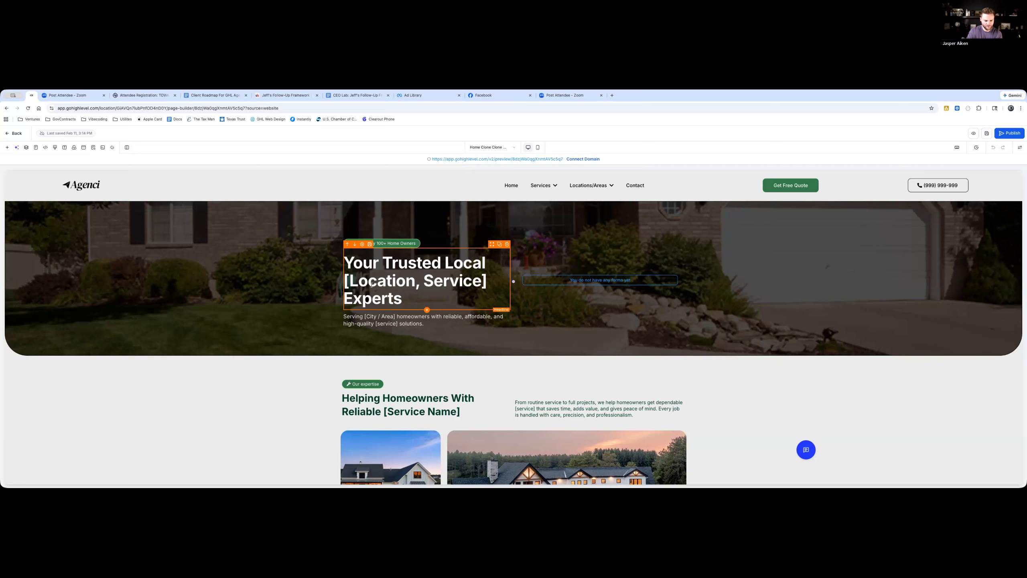
Replace the word "Service" in the hero headline with the account's Name custom value, {{location.name}}.
{"action": "left_click", "coordinate": [344, 282]}
{"action": "double_click", "coordinate": [345, 282]}
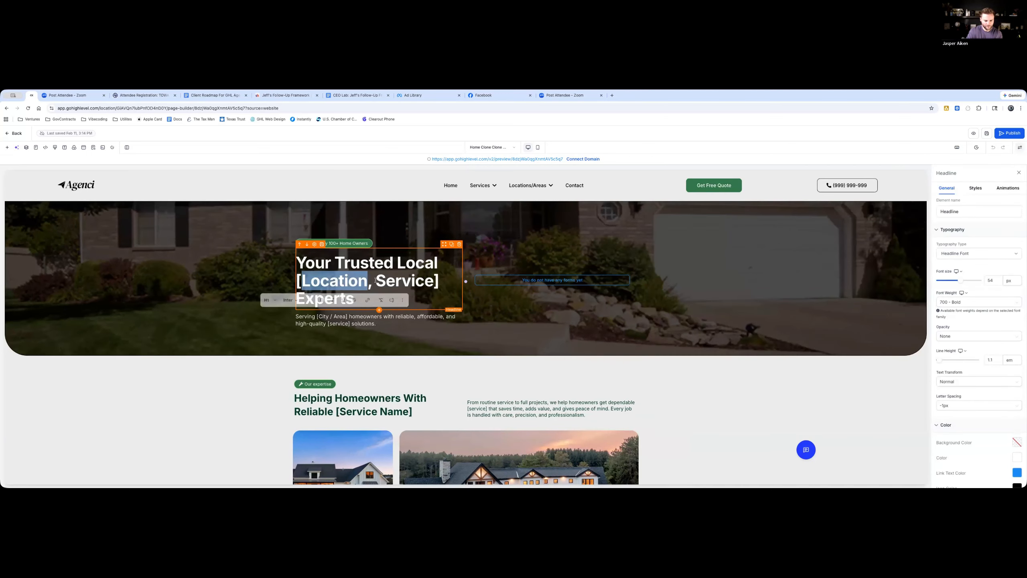
{"action": "left_click", "coordinate": [438, 281]}
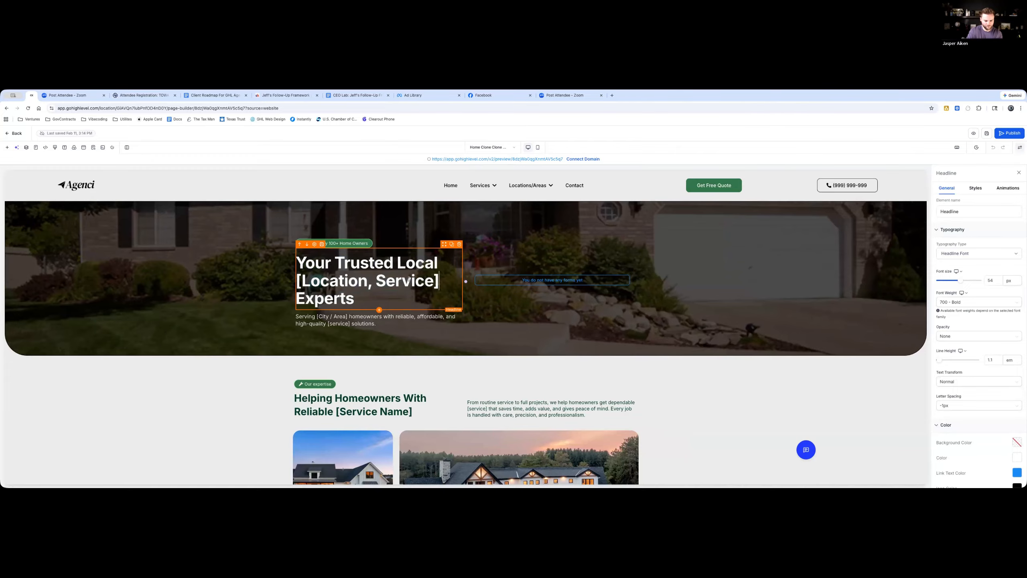
{"action": "left_click_drag", "start_coordinate": [439, 280], "coordinate": [297, 281]}
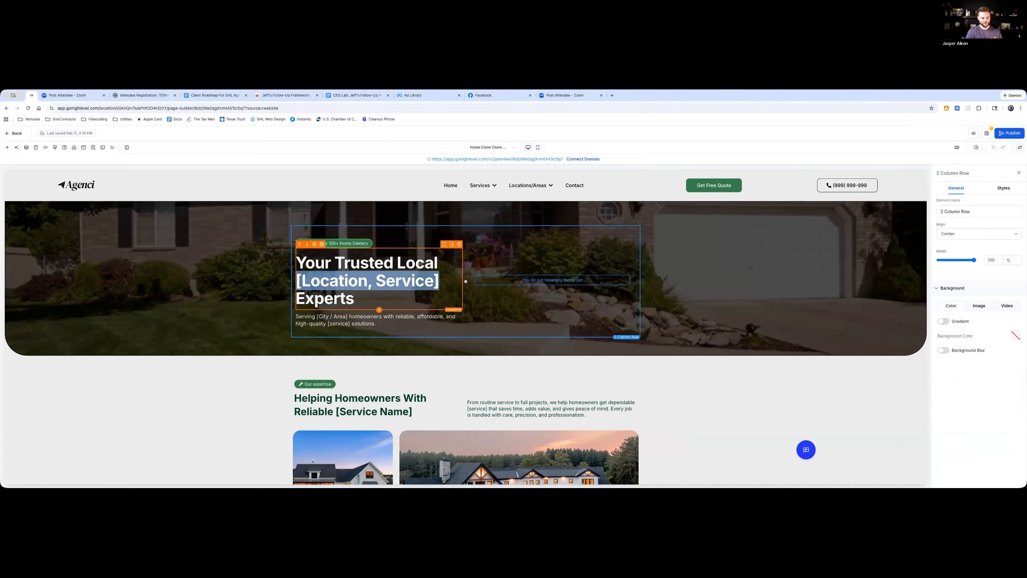
{"action": "left_click", "coordinate": [344, 282]}
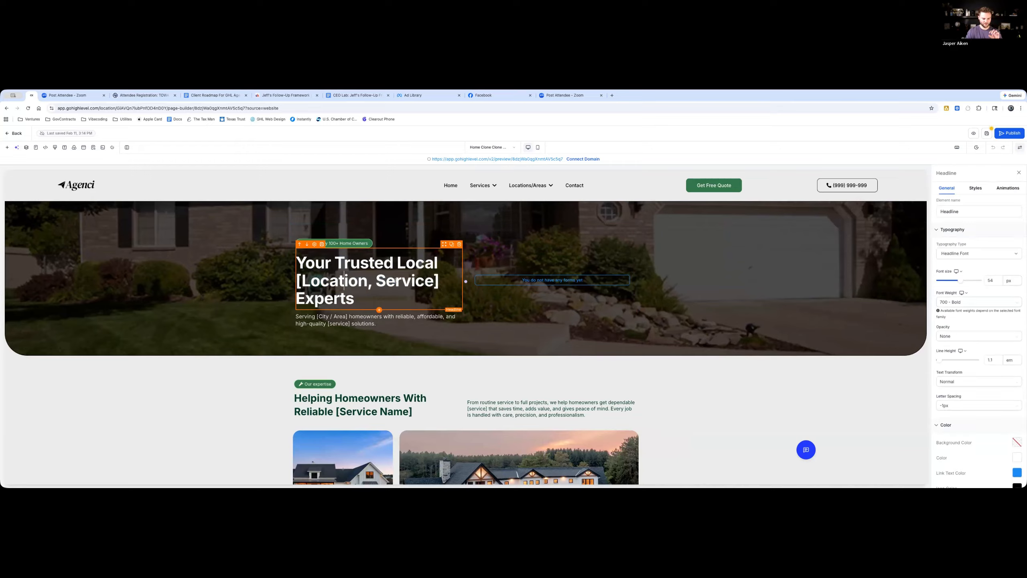
{"action": "double_click", "coordinate": [397, 281]}
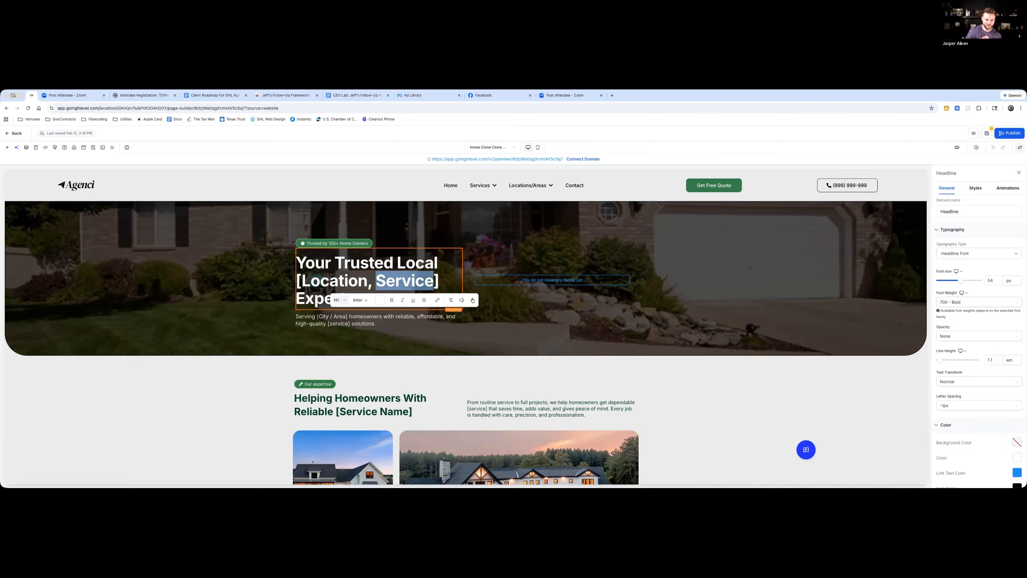
{"action": "left_click", "coordinate": [473, 299]}
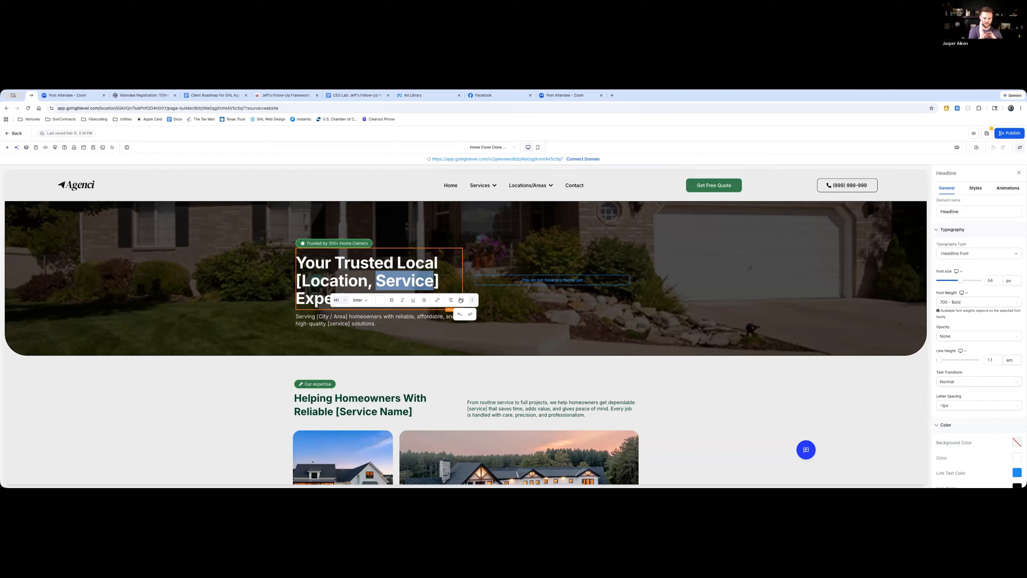
{"action": "left_click", "coordinate": [460, 299]}
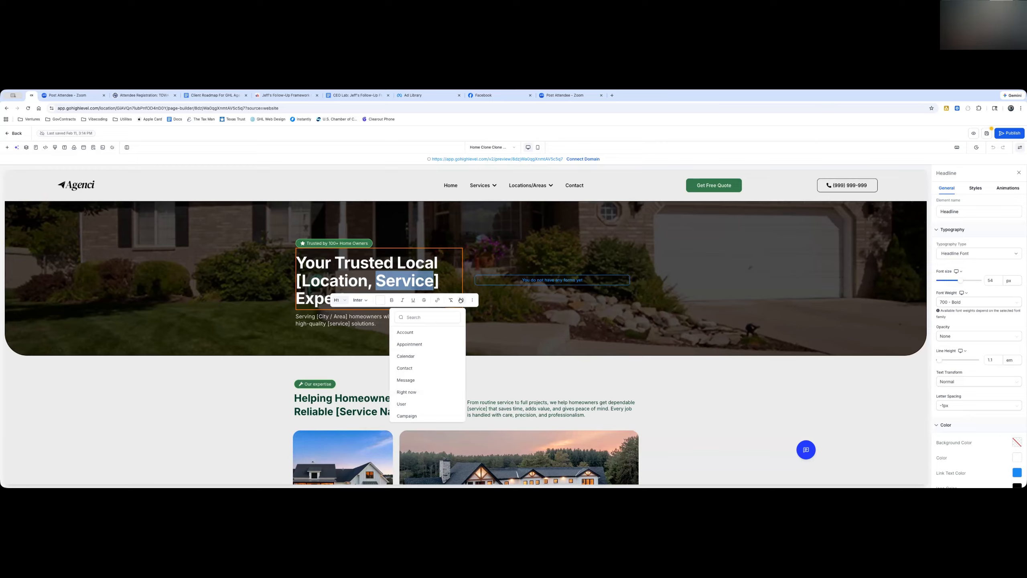
{"action": "left_click", "coordinate": [418, 332]}
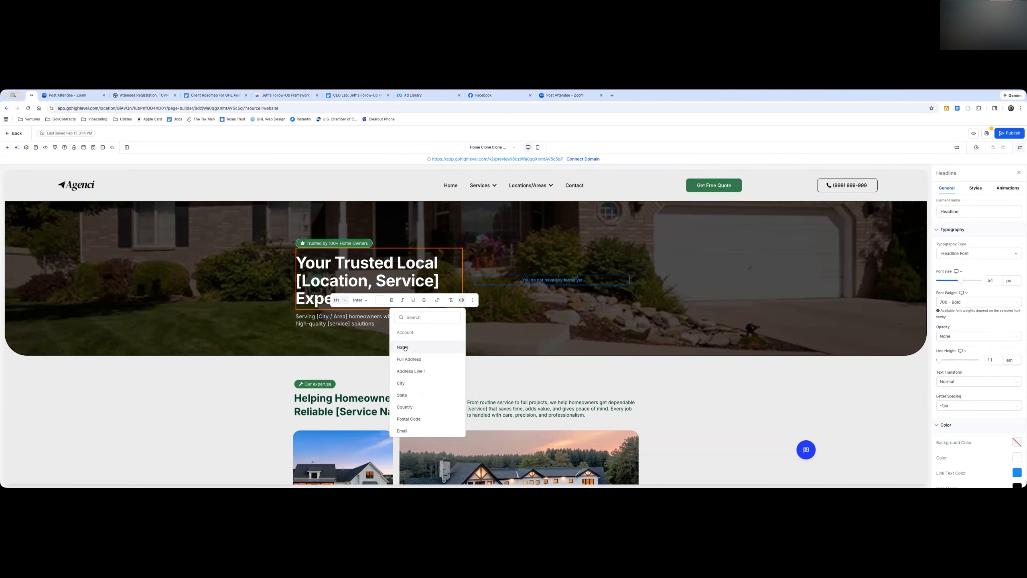
{"action": "left_click", "coordinate": [405, 347]}
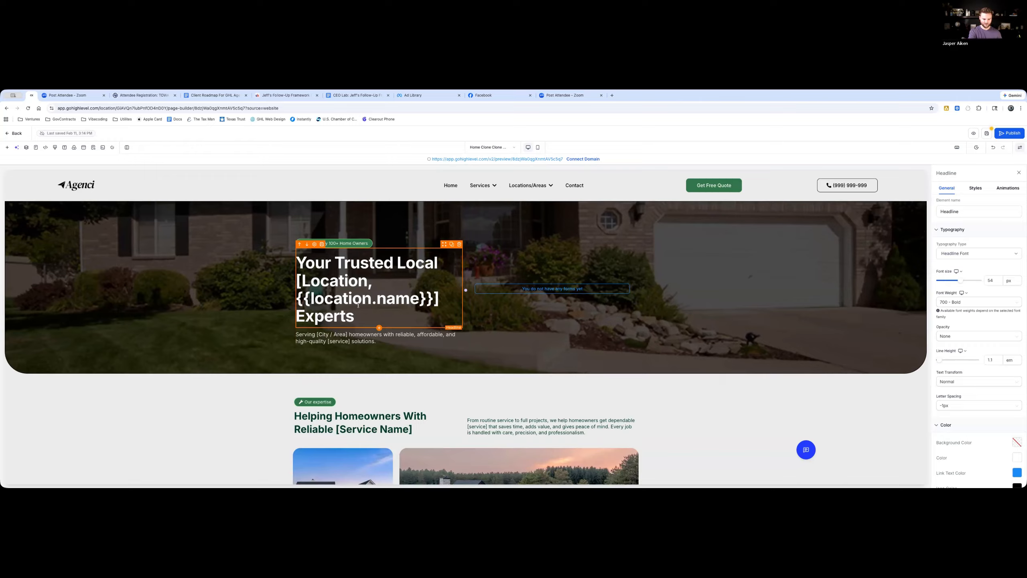
Save the Home page, update its SEO meta data without changes, and return to the website's page list.
{"action": "left_click", "coordinate": [339, 341]}
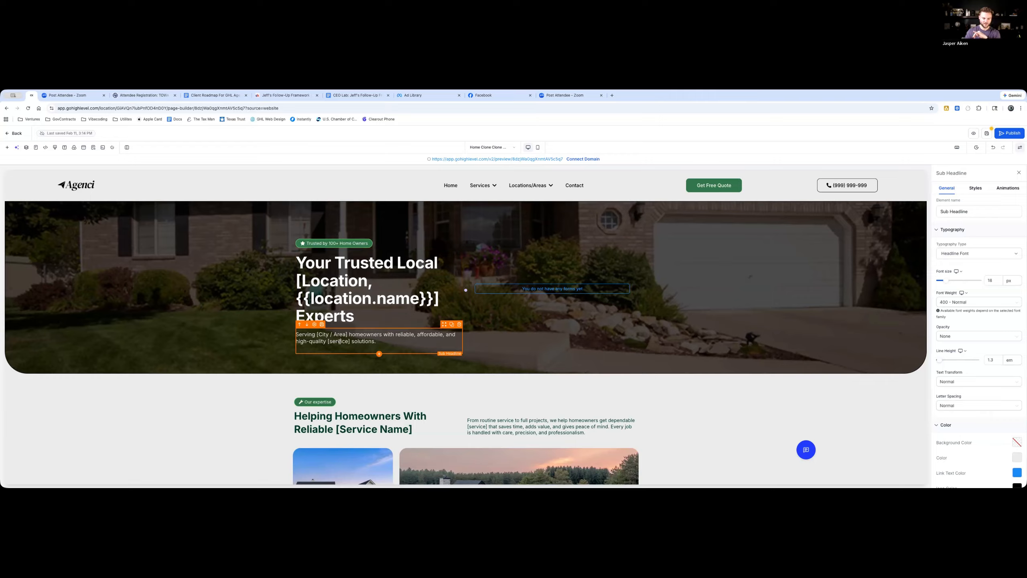
{"action": "left_click", "coordinate": [342, 341]}
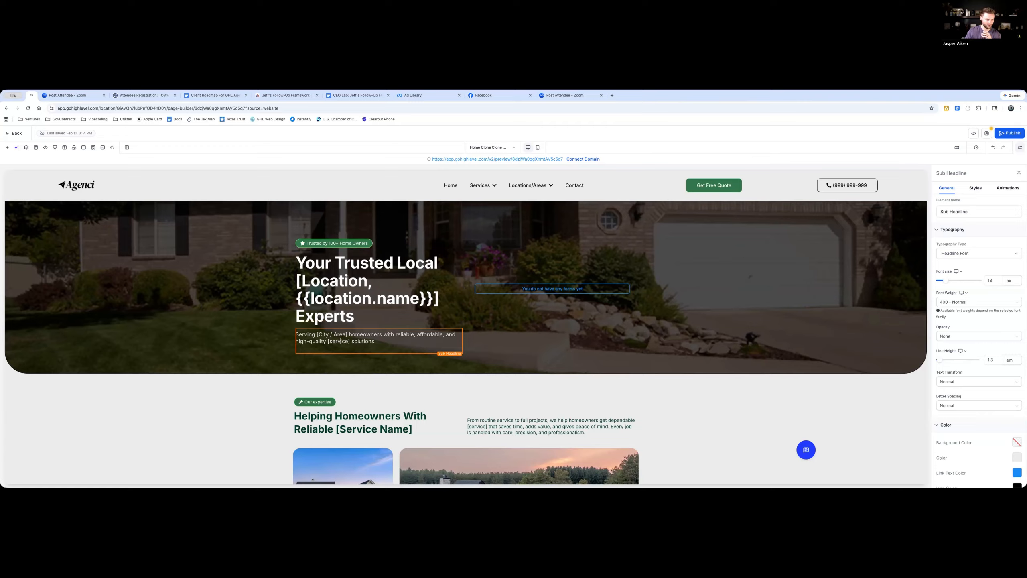
{"action": "left_click", "coordinate": [986, 134]}
{"action": "left_click", "coordinate": [93, 147]}
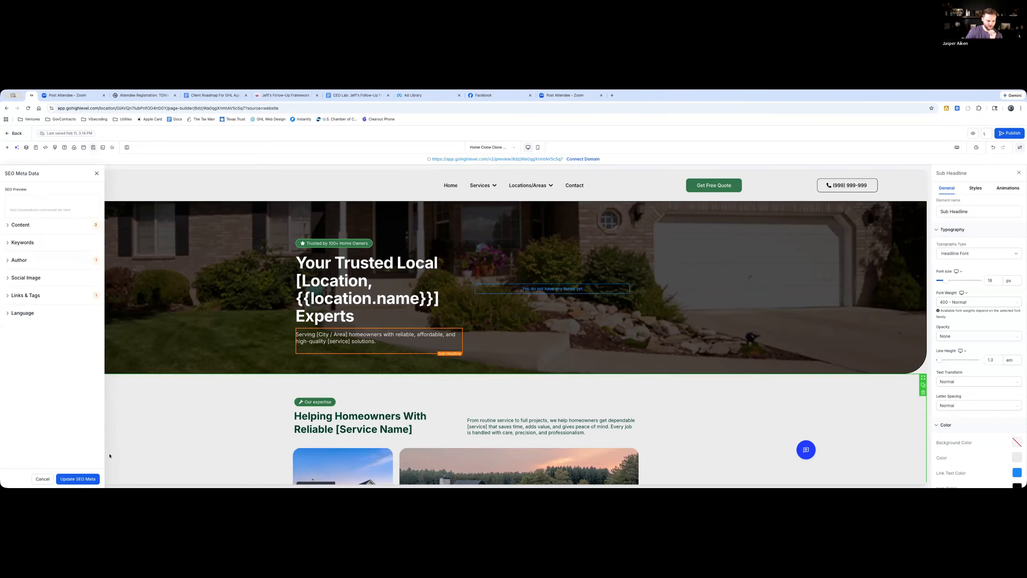
{"action": "left_click", "coordinate": [75, 480]}
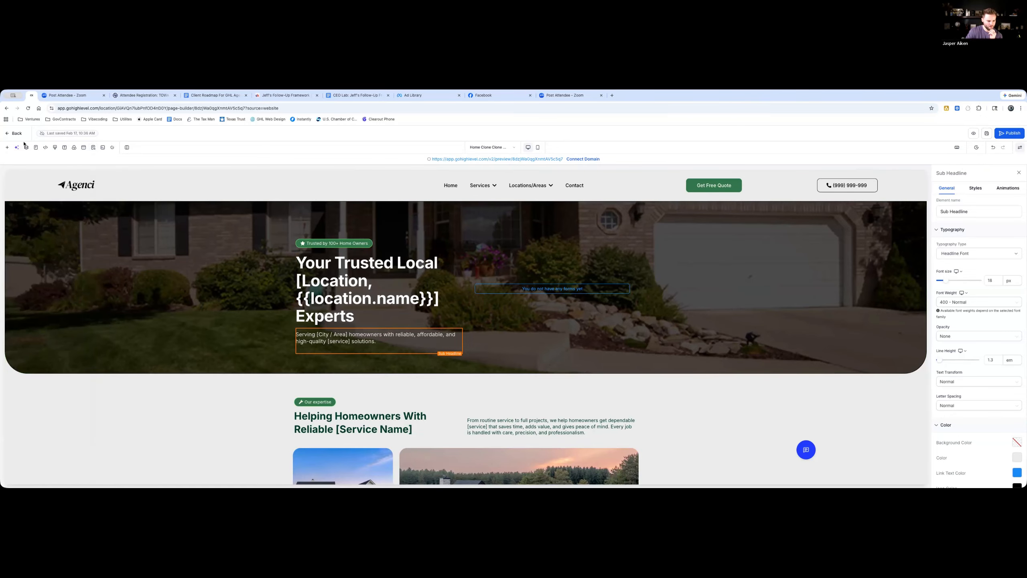
{"action": "left_click", "coordinate": [14, 133]}
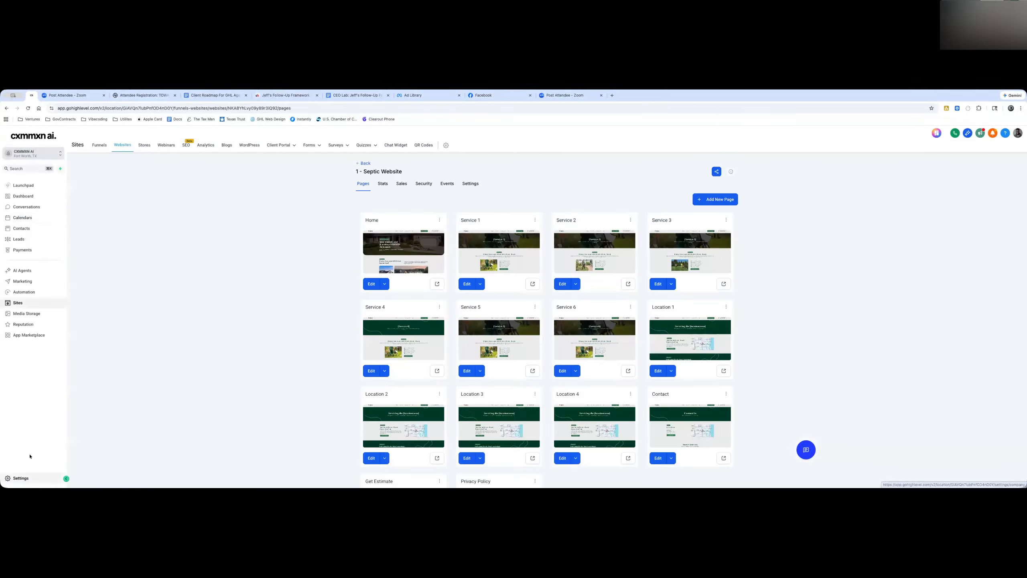
Open the business profile settings and switch to the Texas Environments Company sub-account.
{"action": "left_click", "coordinate": [21, 478]}
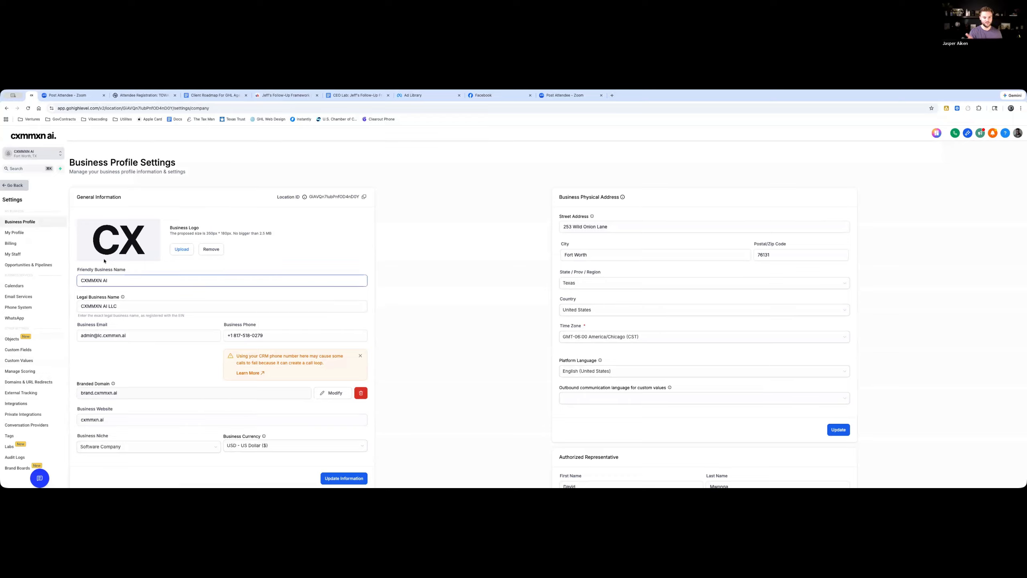
{"action": "left_click", "coordinate": [43, 154]}
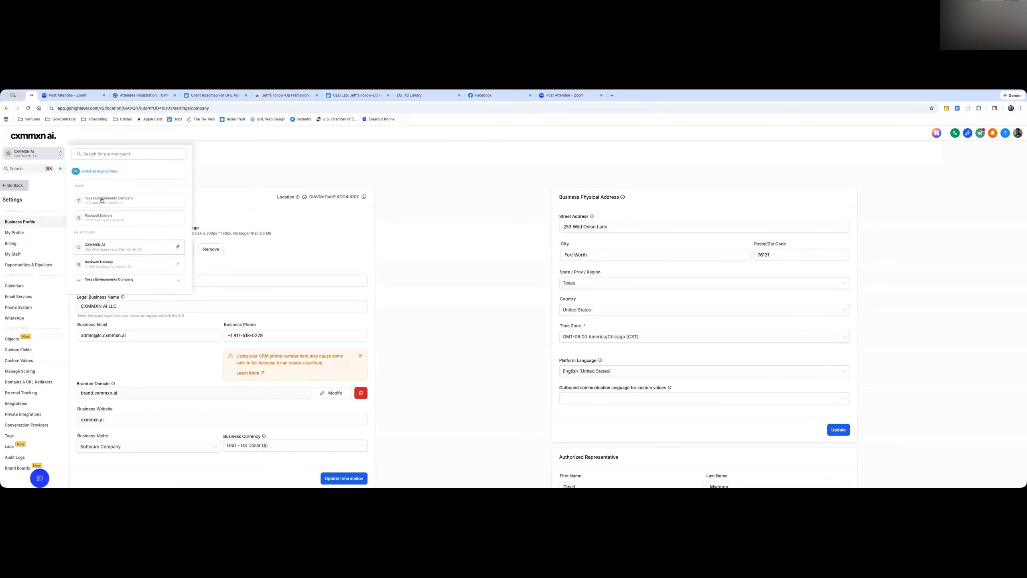
{"action": "left_click", "coordinate": [101, 200]}
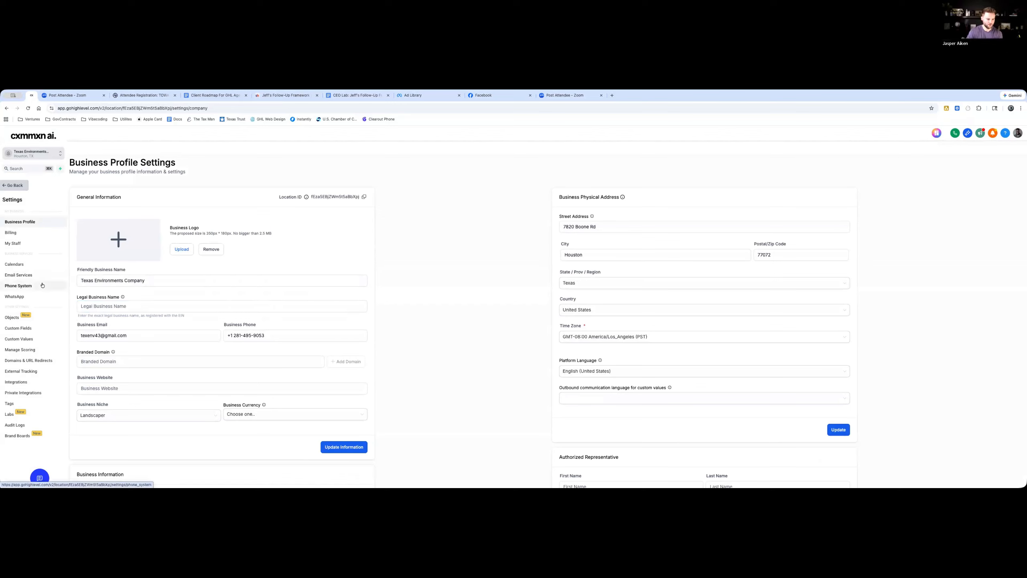
Set the business website to texasenvironmentsco.com and save the general business information.
{"action": "left_click", "coordinate": [107, 279]}
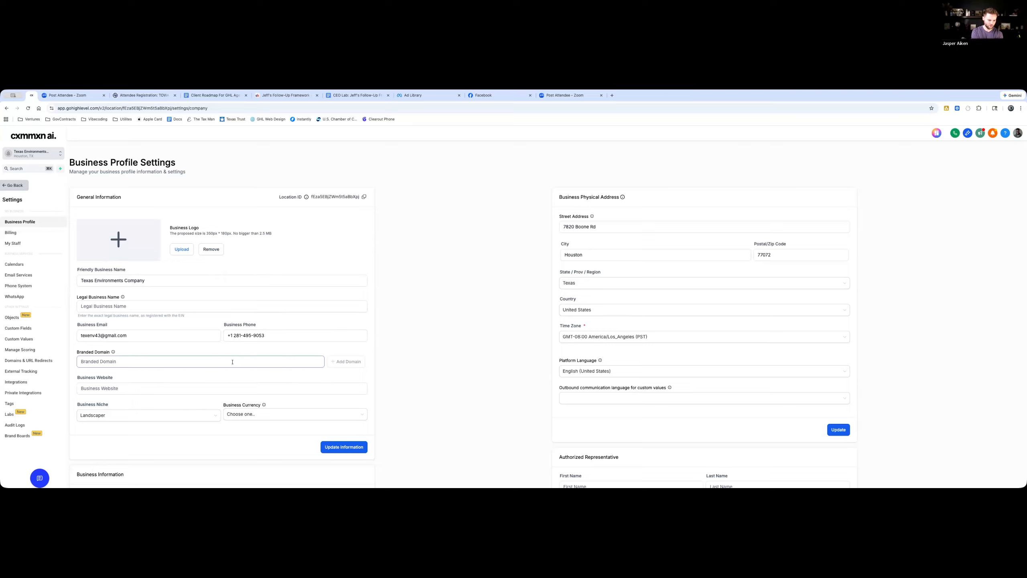
{"action": "left_click", "coordinate": [228, 388]}
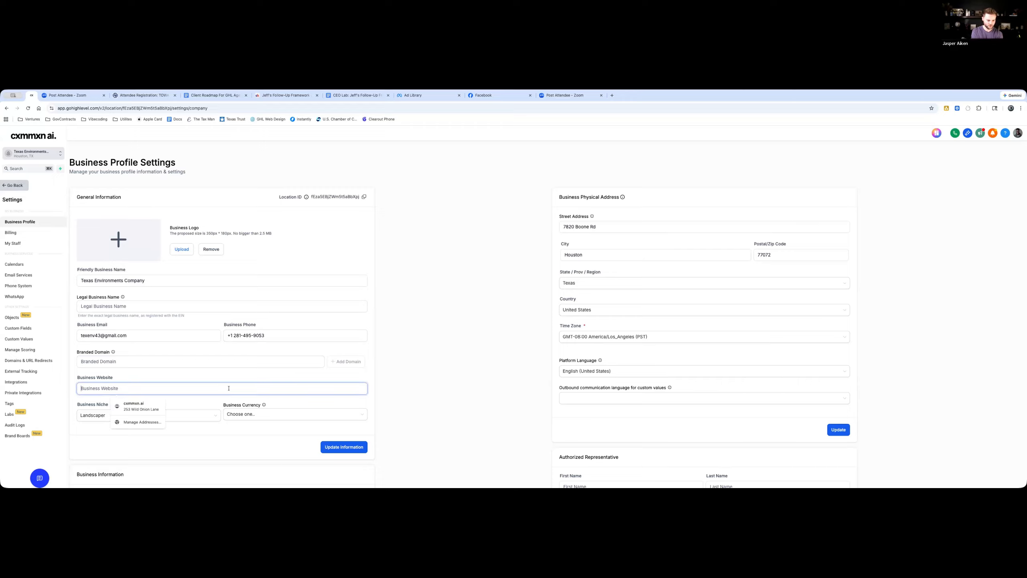
{"action": "type", "text": "texasen"}
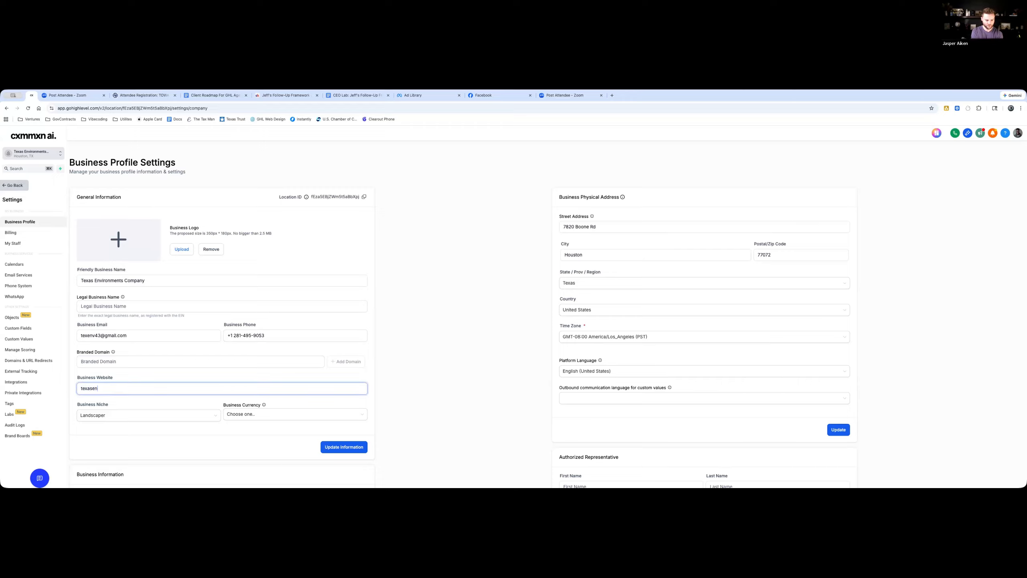
{"action": "type", "text": "vironmentsco.com"}
{"action": "left_click", "coordinate": [352, 448]}
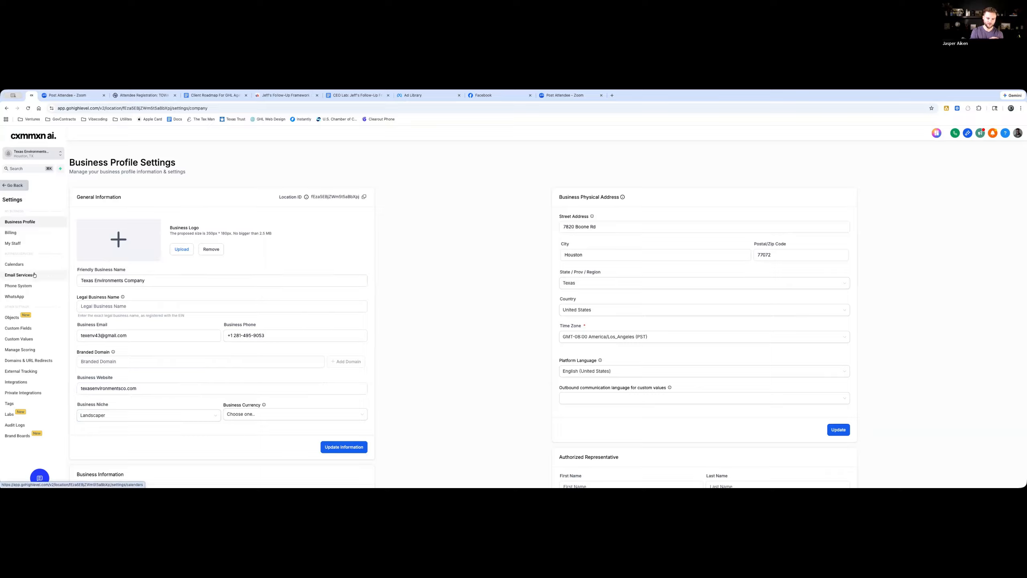
Create a custom value named "Service 1" in the sub-account's settings, leaving its value and folder empty.
{"action": "left_click", "coordinate": [36, 340]}
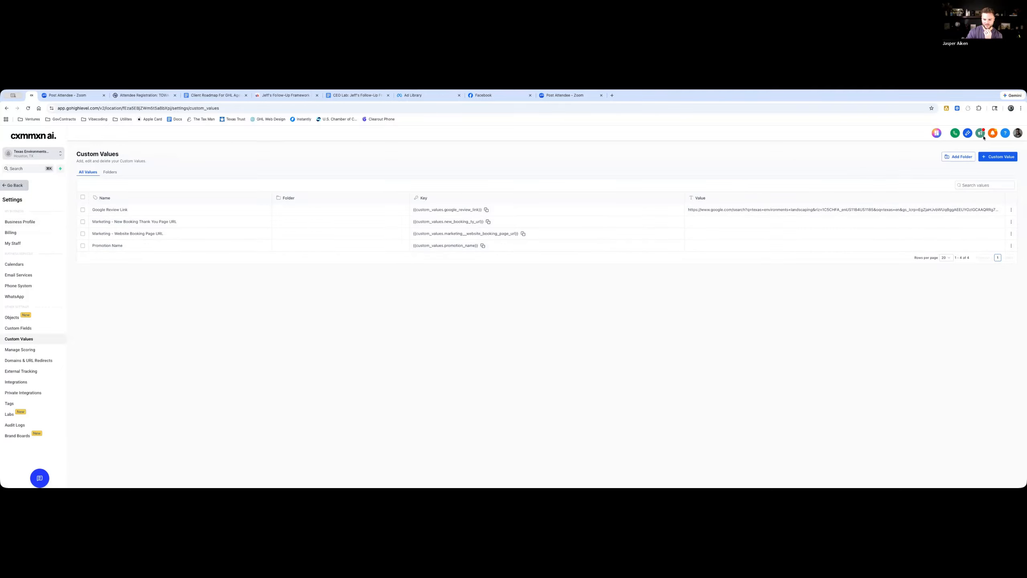
{"action": "left_click", "coordinate": [994, 155]}
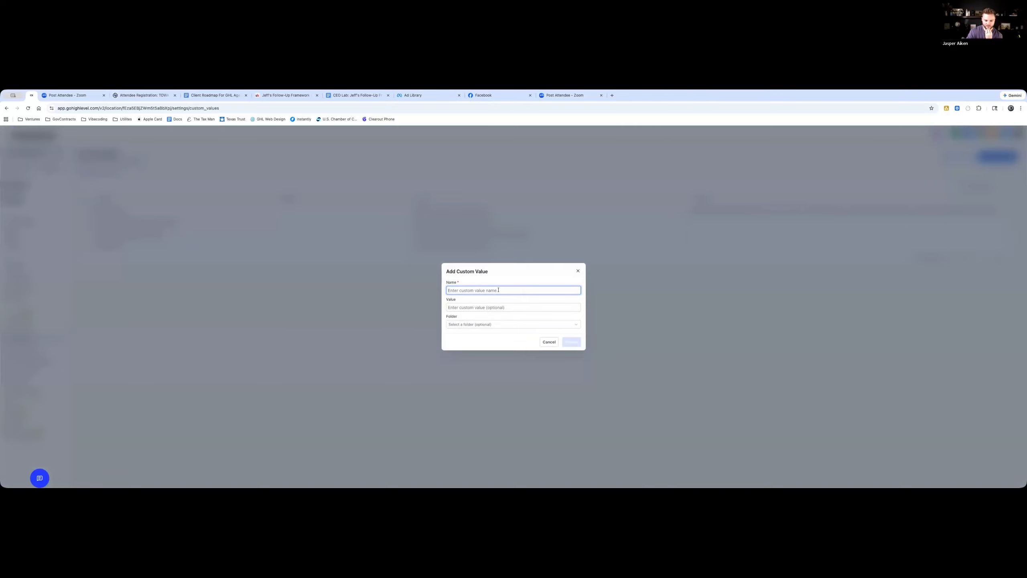
{"action": "type", "text": "Service 1"}
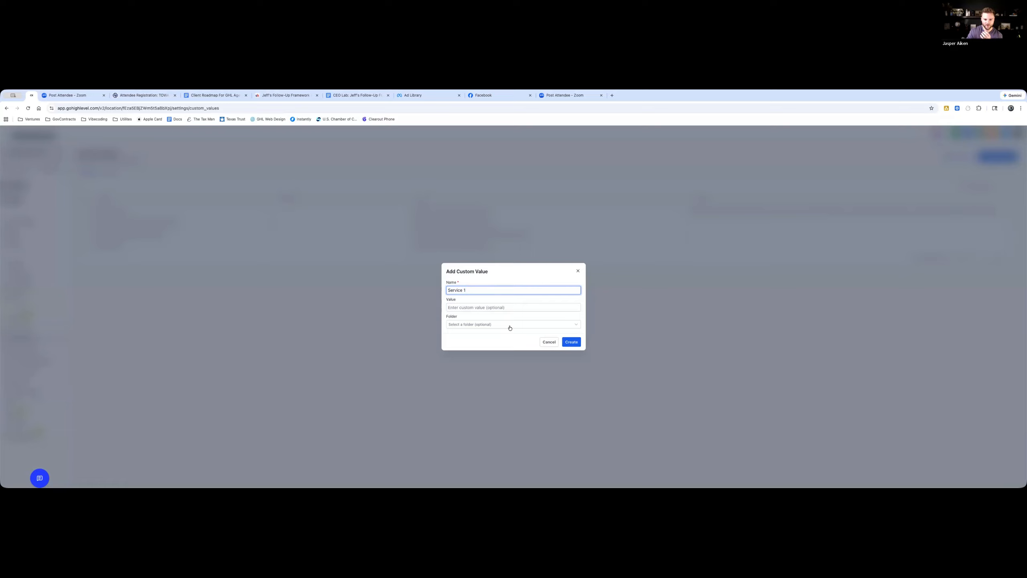
{"action": "left_click", "coordinate": [510, 325]}
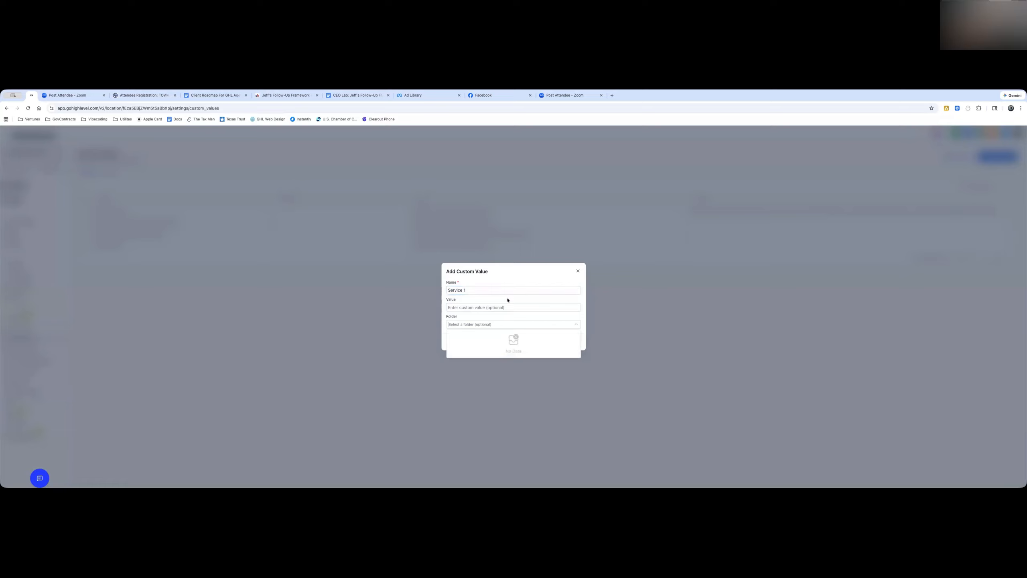
{"action": "left_click", "coordinate": [514, 280]}
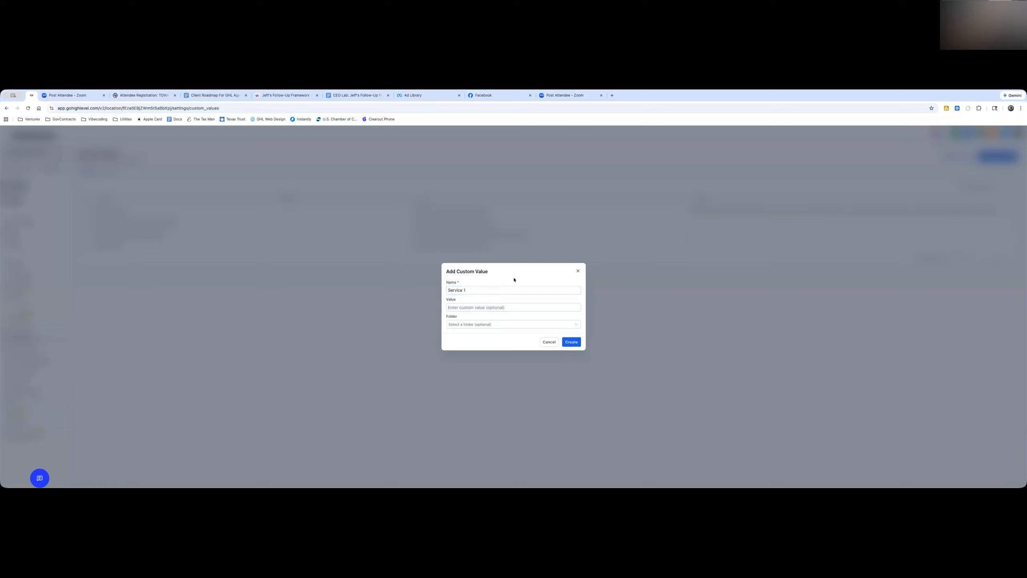
{"action": "left_click", "coordinate": [572, 342]}
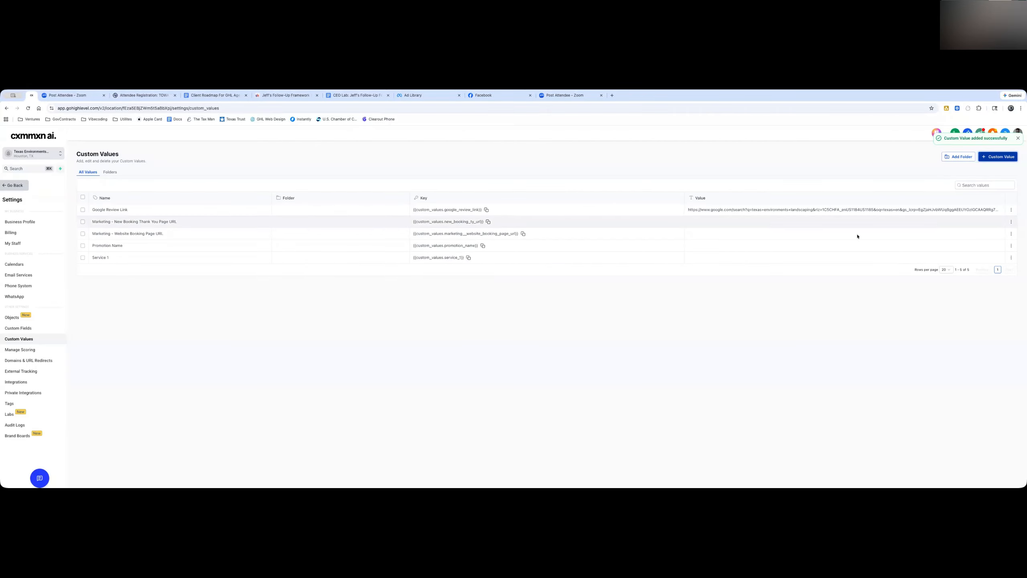
Set the value of the Service 1 custom value to "Lawn Care" and save it.
{"action": "left_click", "coordinate": [1011, 257]}
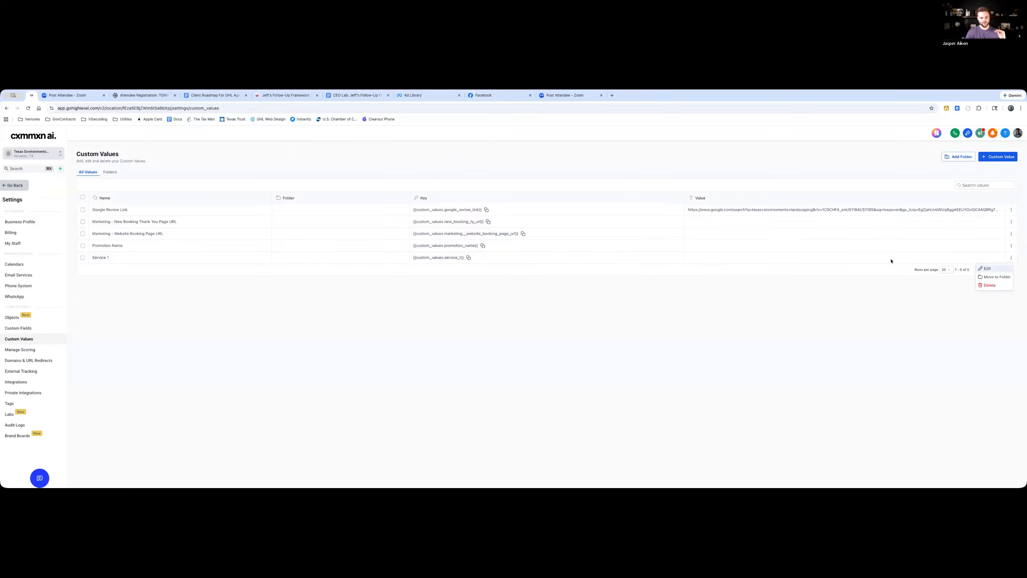
{"action": "left_click", "coordinate": [989, 268]}
{"action": "left_click", "coordinate": [463, 325]}
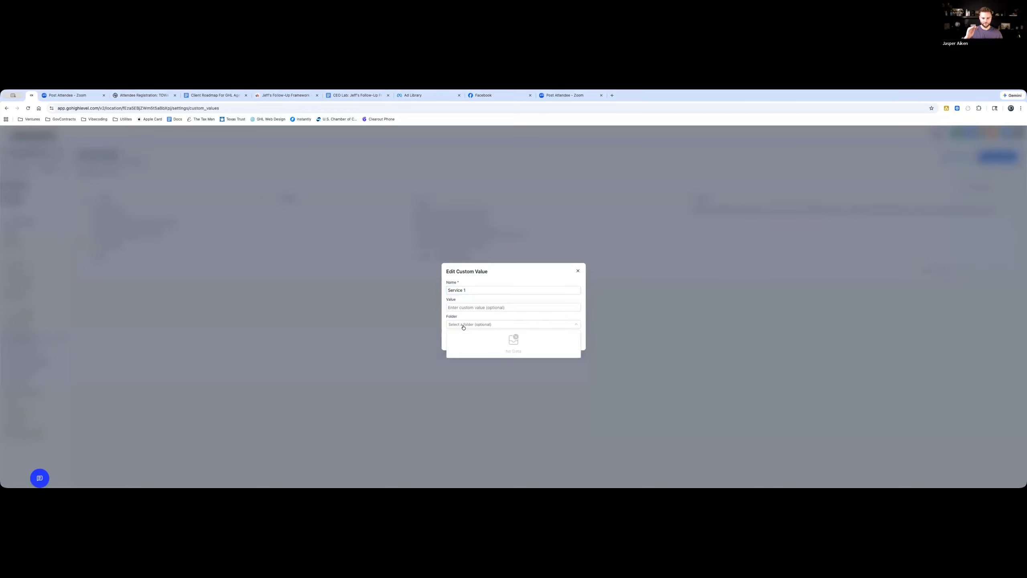
{"action": "left_click", "coordinate": [457, 307]}
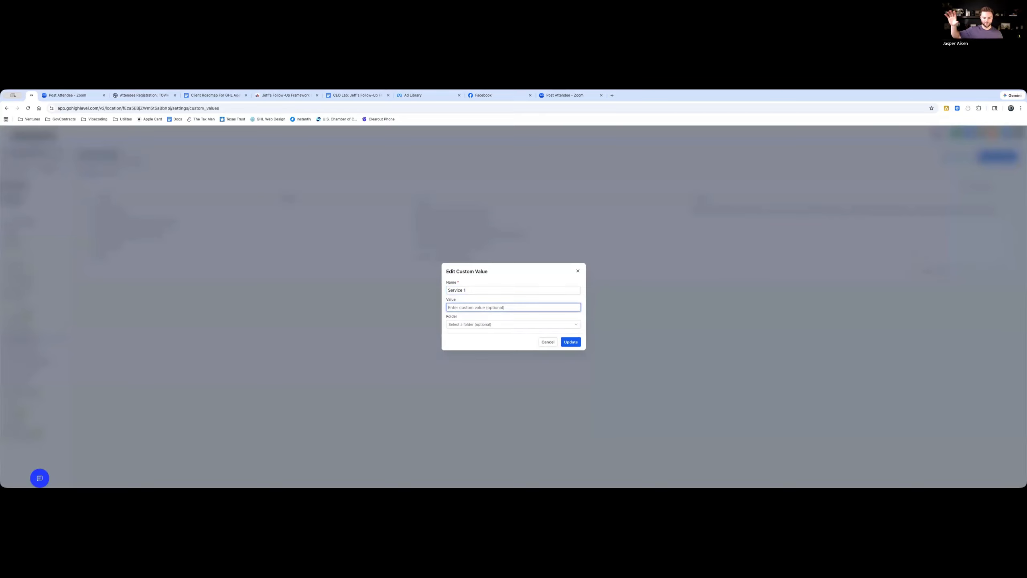
{"action": "type", "text": "Lawn Care"}
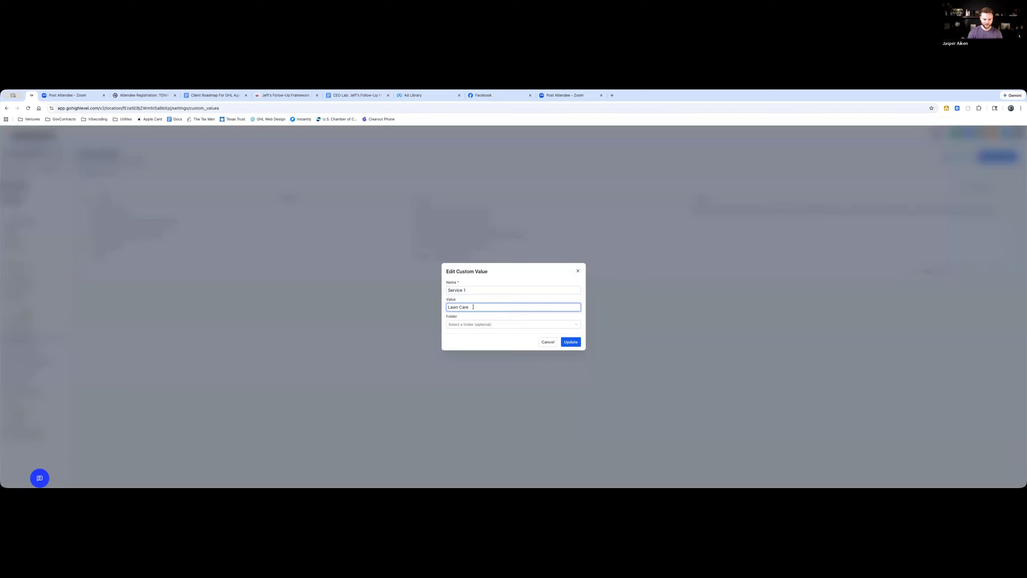
{"action": "left_click", "coordinate": [570, 341]}
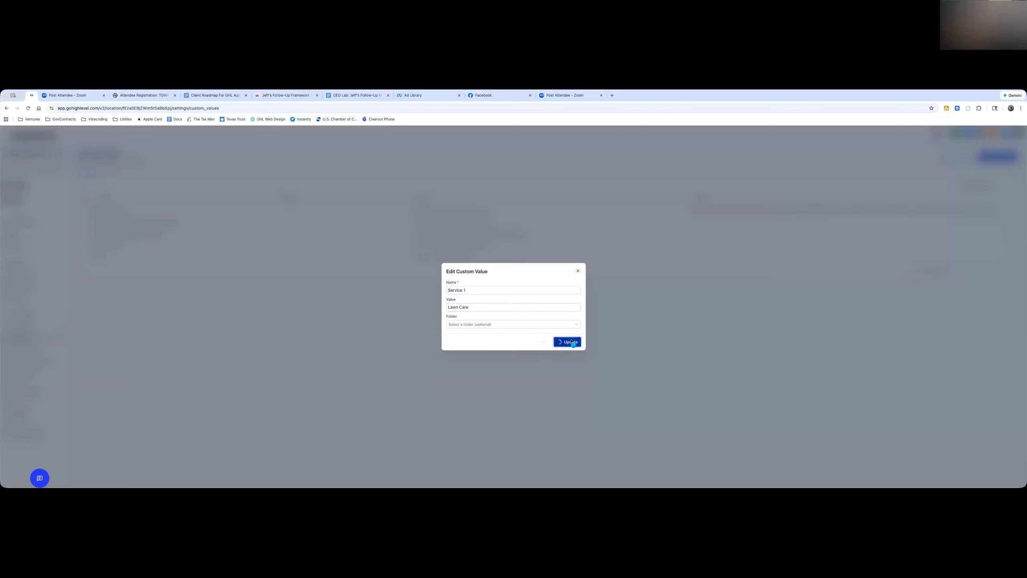